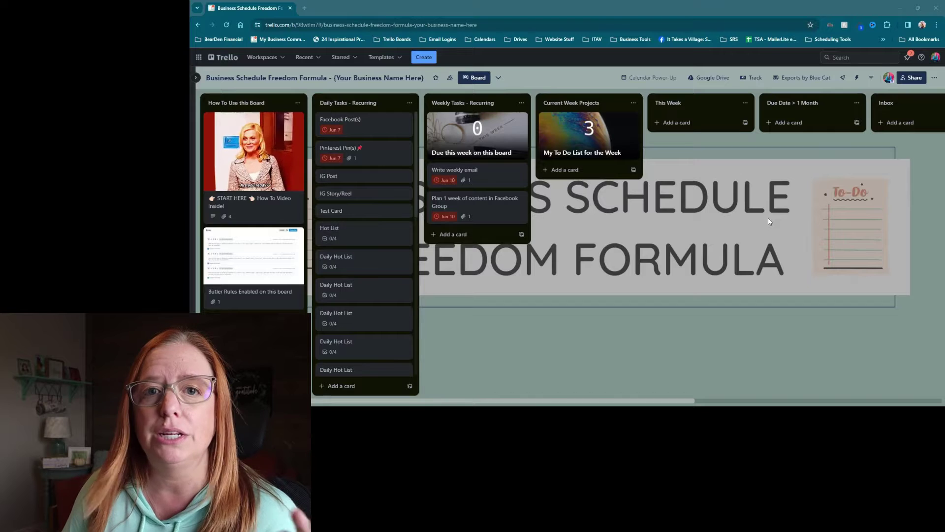
Step: Open the board's Automation Rules page showing the Daily, Weekly and Monthly recurring rules
click(856, 79)
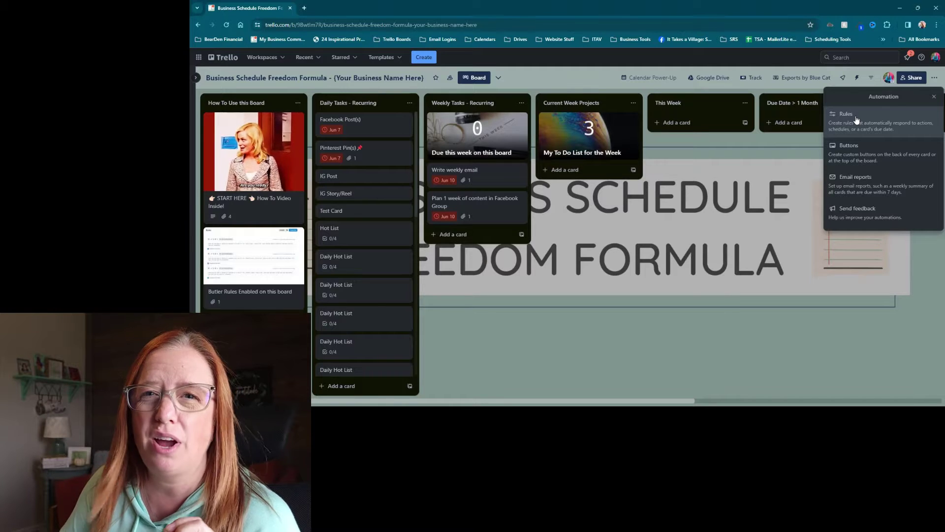
click(856, 119)
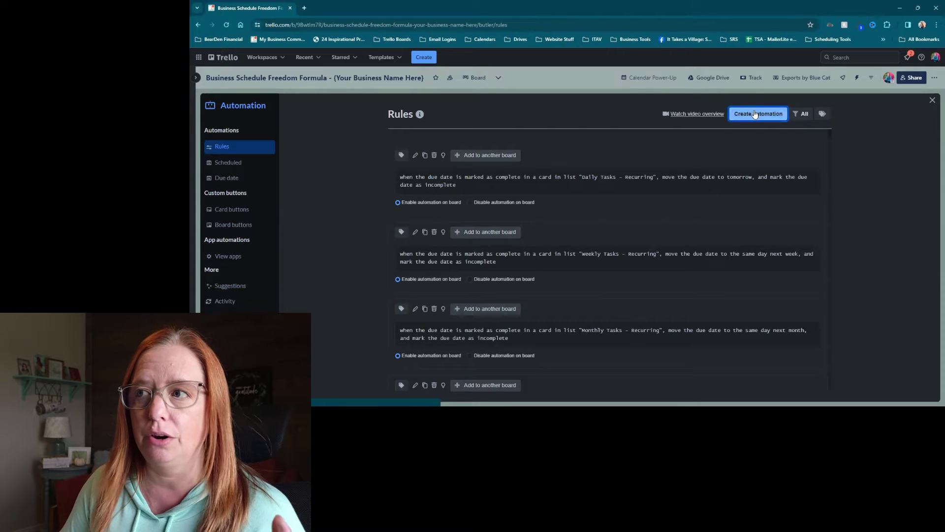
Step: Start a new automation rule, restarting it once, and bring up the trigger choices
click(756, 114)
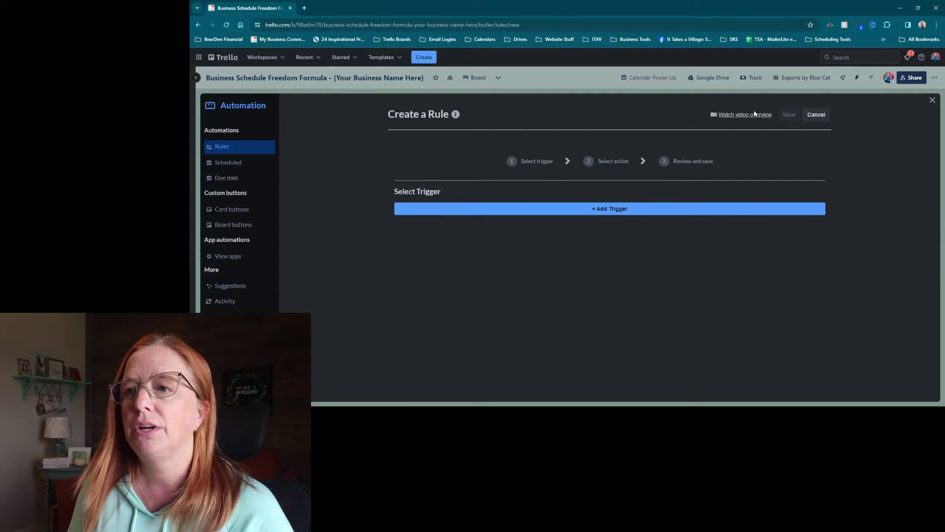
click(817, 115)
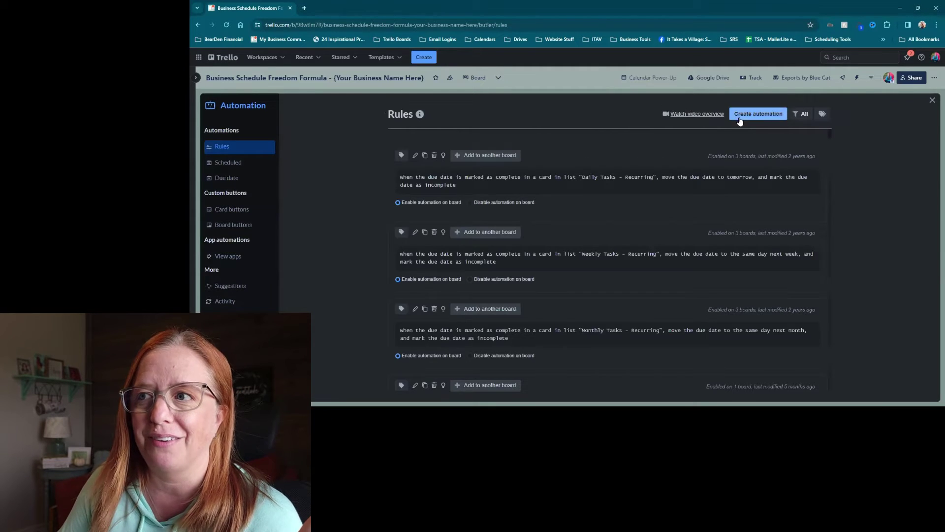
click(747, 117)
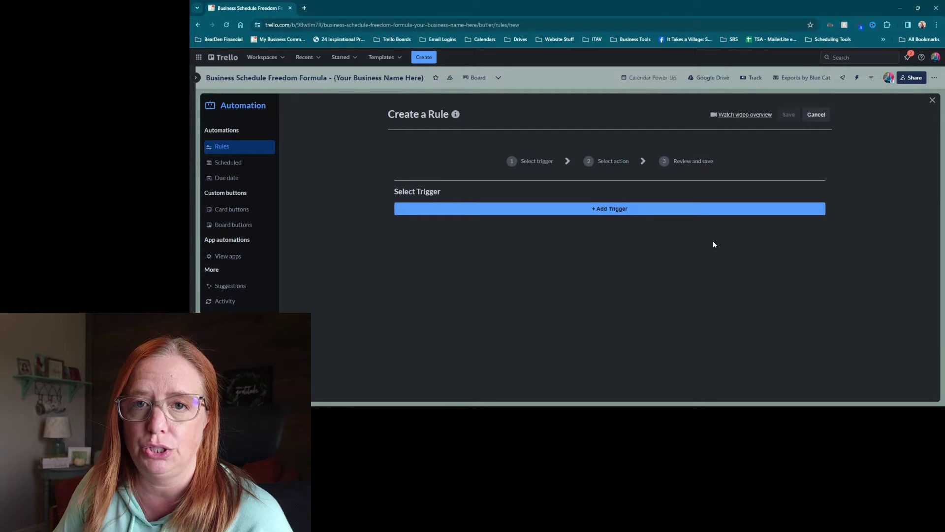
click(606, 212)
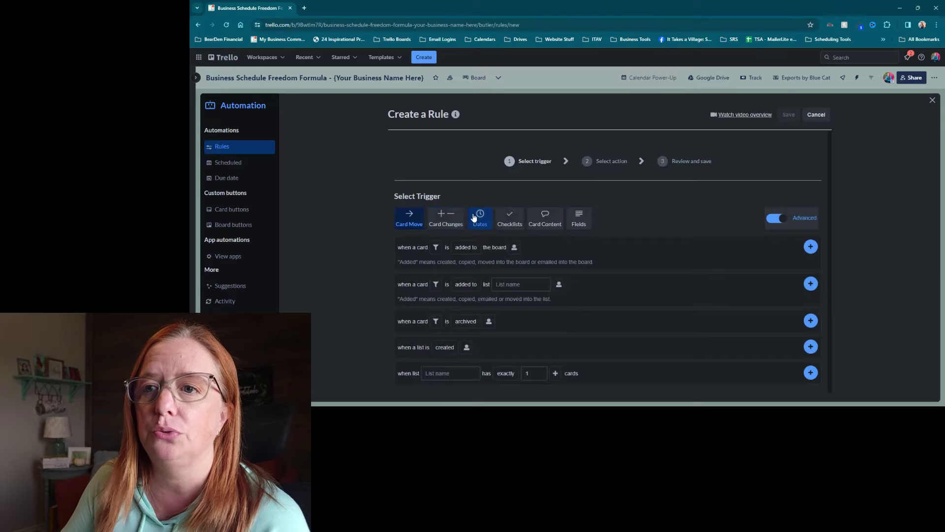
Step: Choose the Dates trigger for a card's due date being marked complete
click(482, 225)
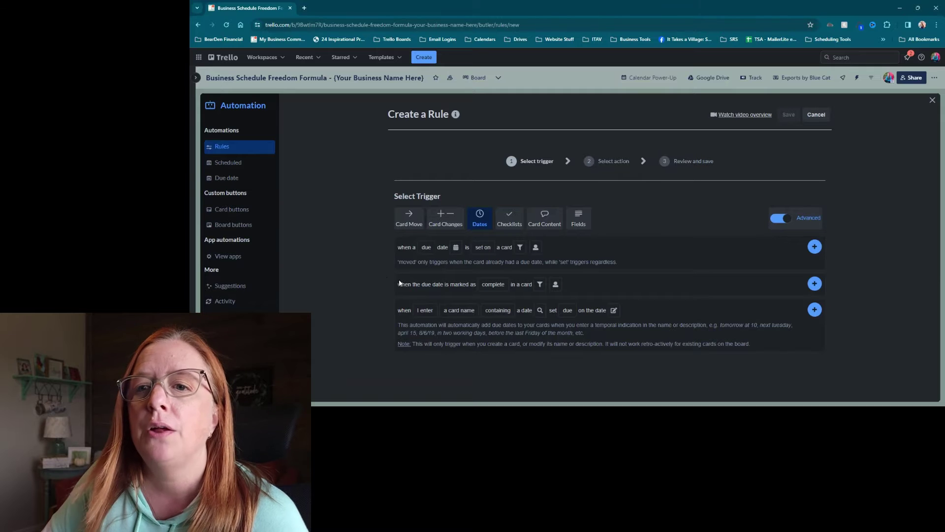
click(484, 287)
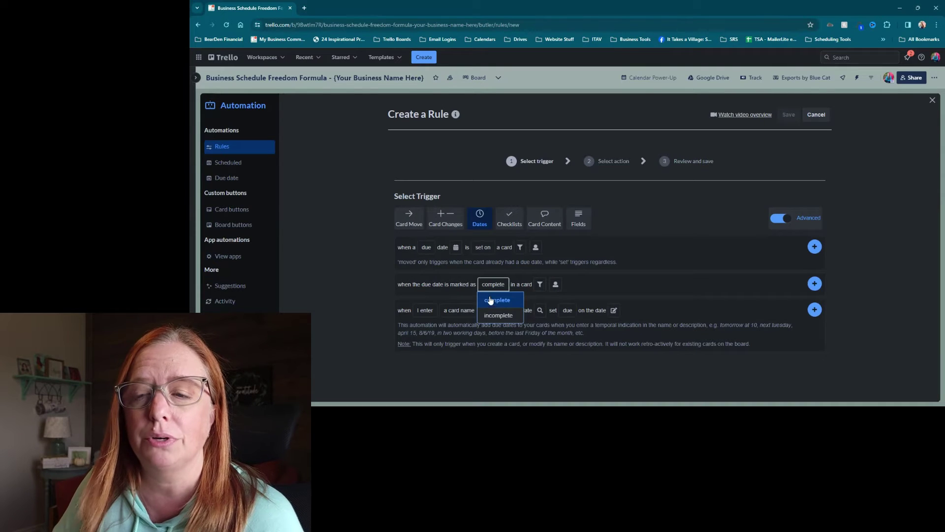
click(488, 301)
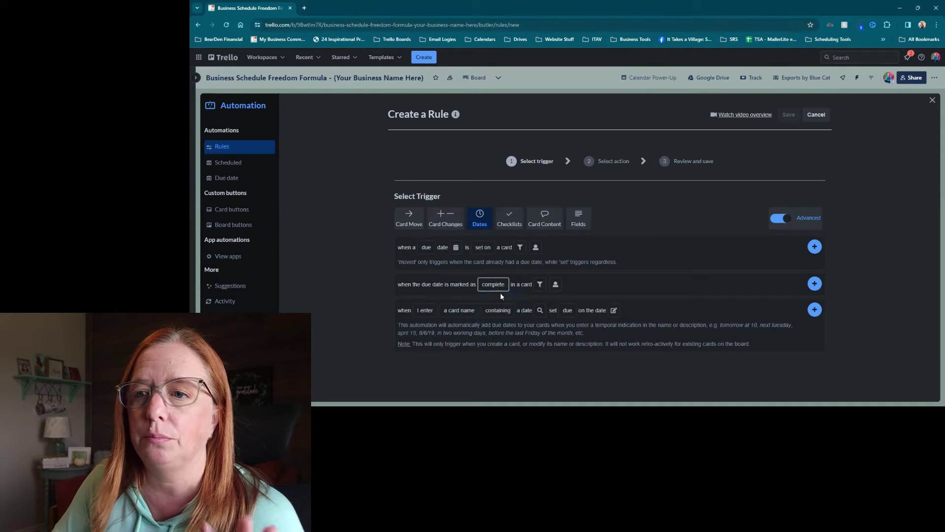
Step: Add a filter so the due-date-complete trigger applies only to the Daily Tasks - Recurring list
click(540, 285)
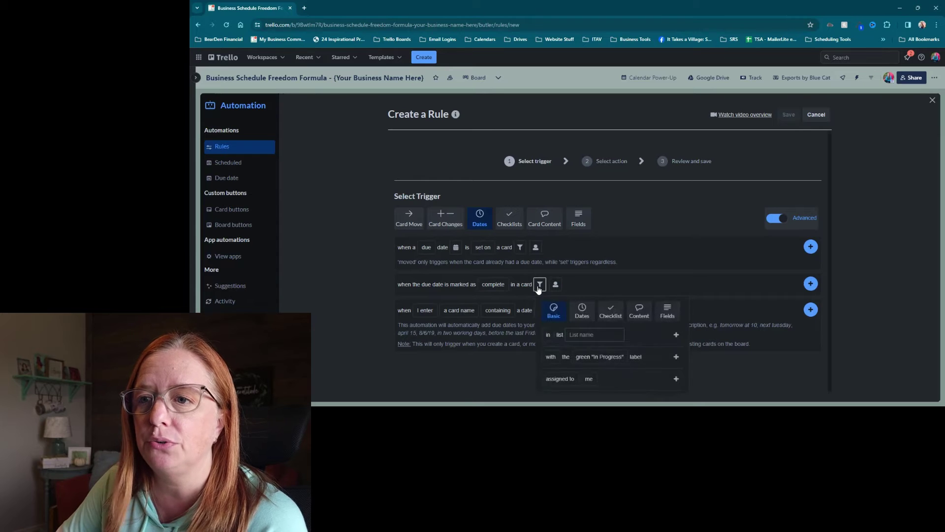
scroll(641, 340, down, 1)
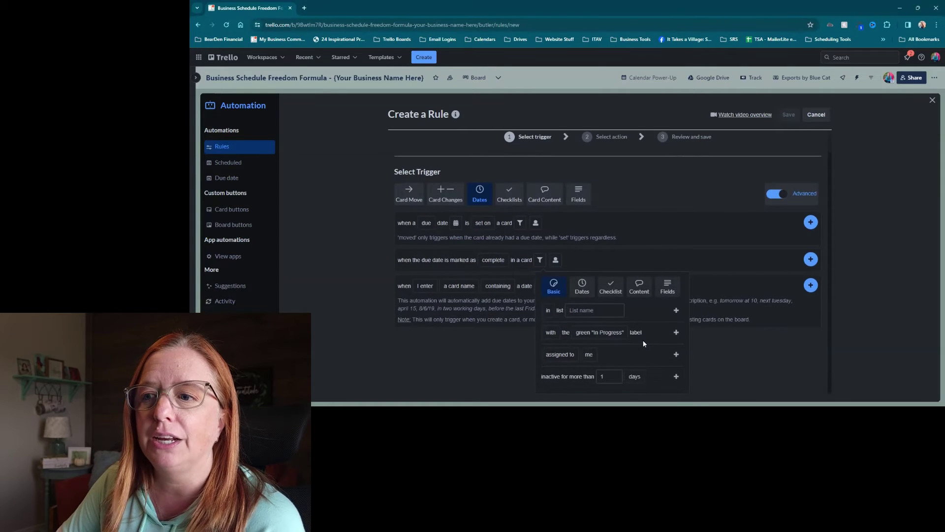
click(587, 310)
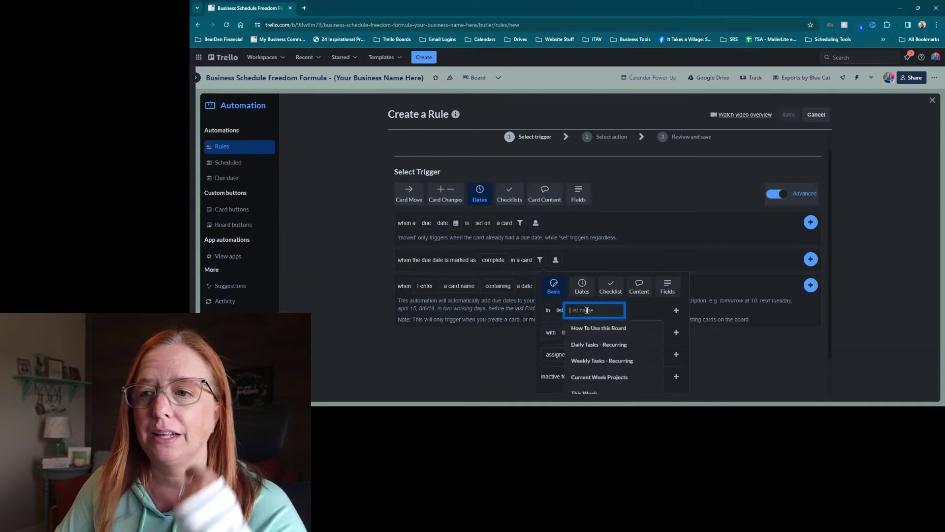
click(603, 345)
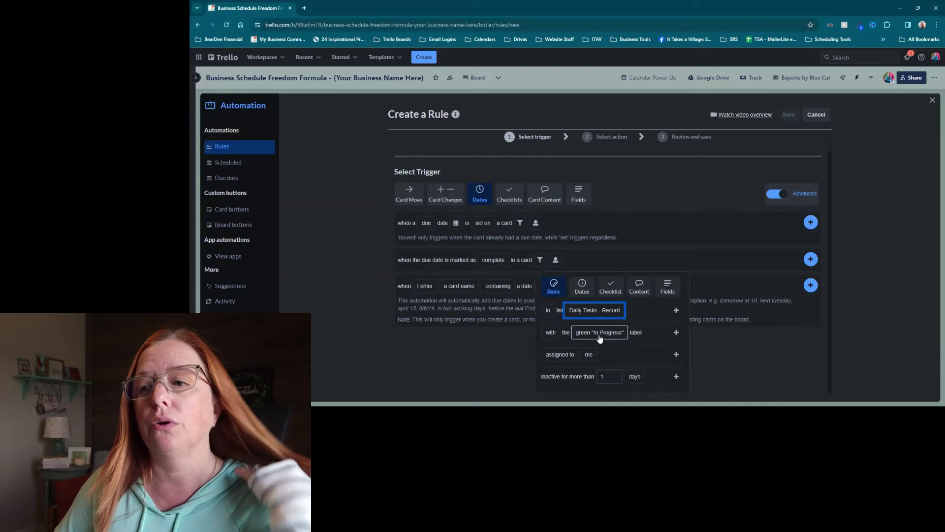
click(600, 333)
click(605, 308)
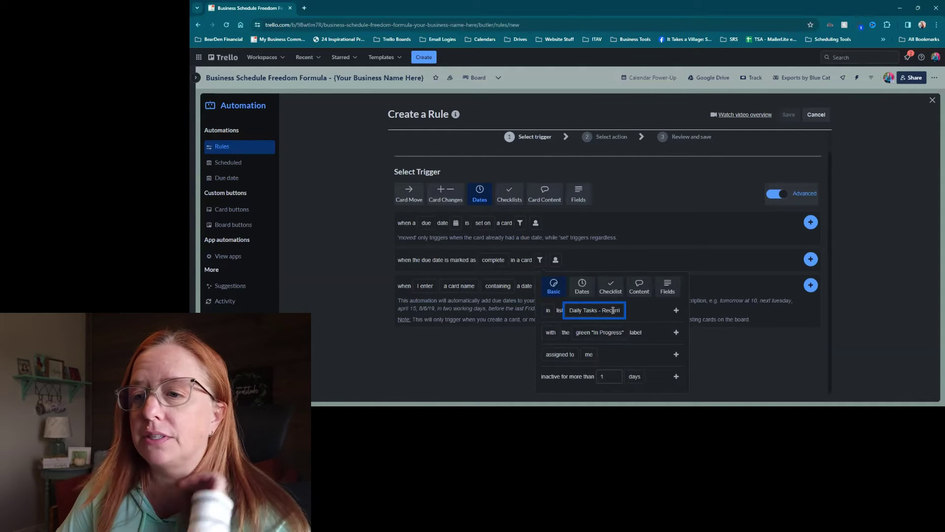
click(677, 311)
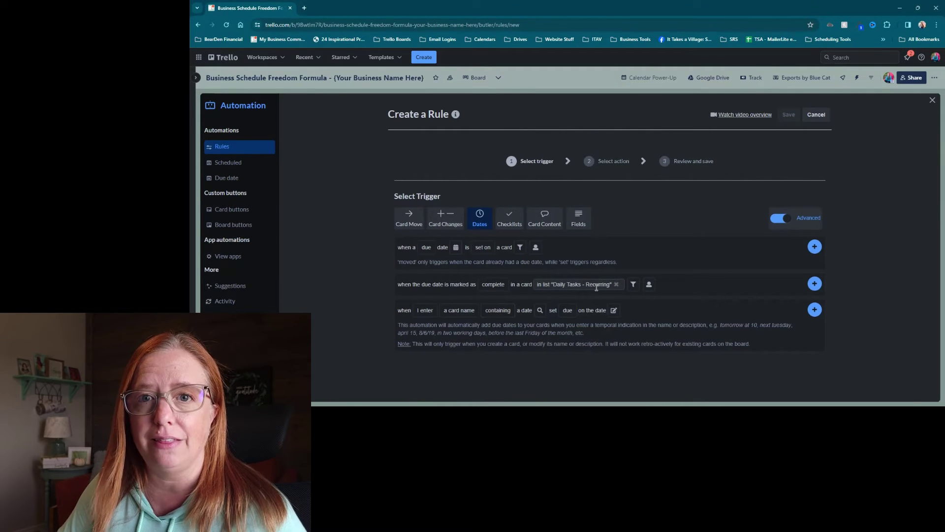
click(650, 286)
click(674, 291)
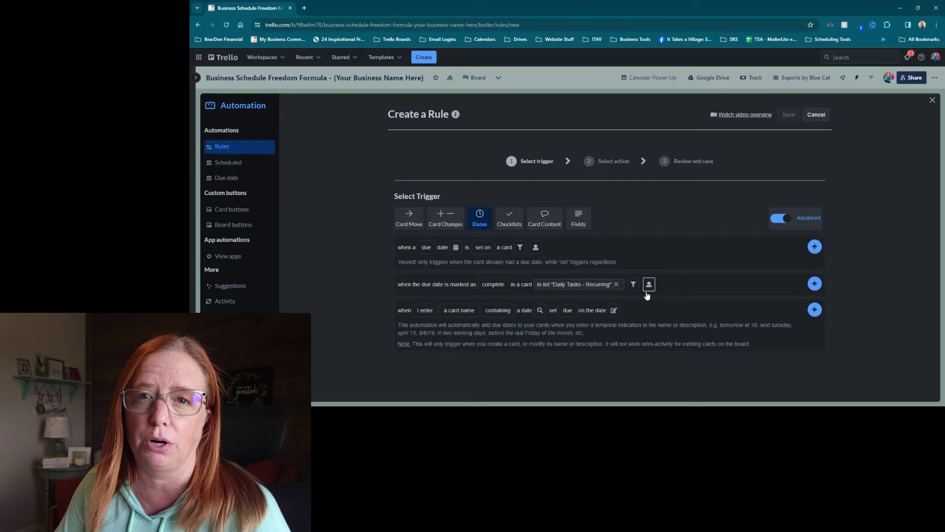
Step: Accept the trigger and bring up the Dates actions for moving the due date
click(815, 284)
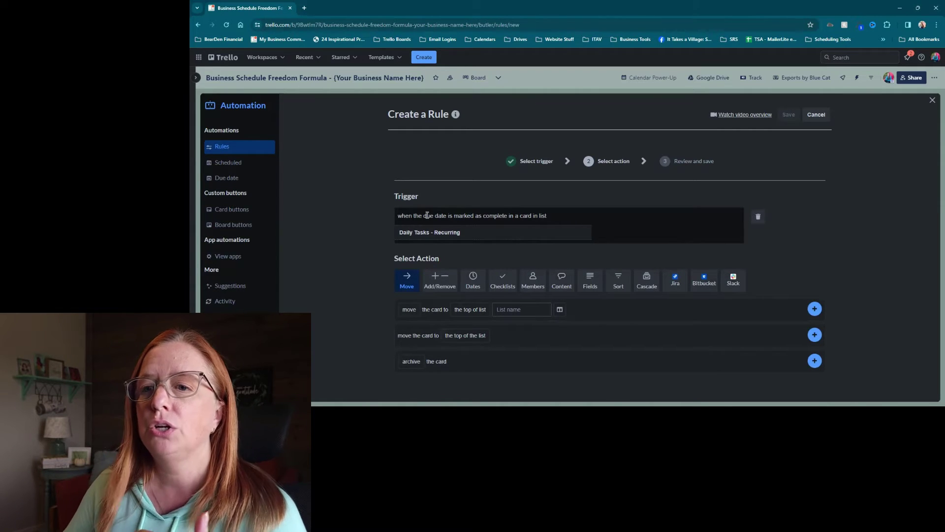
click(470, 287)
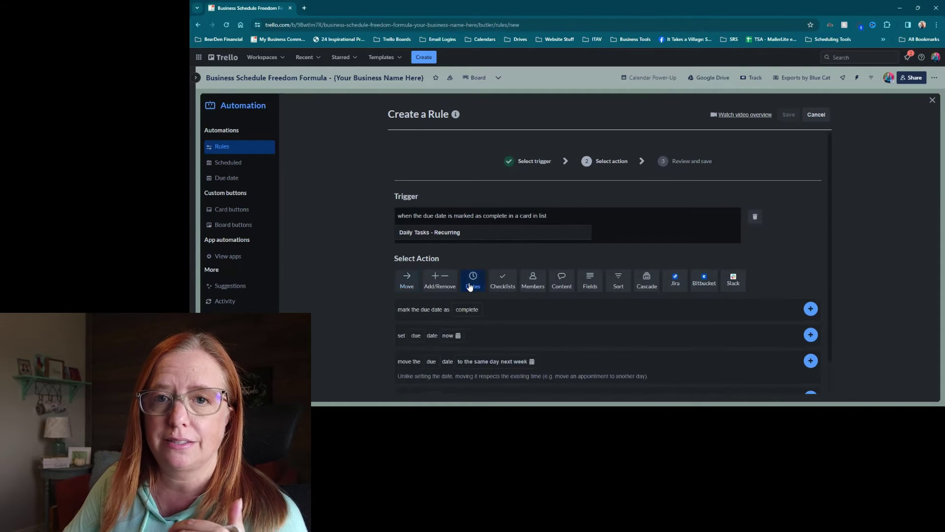
scroll(542, 315, down, 1)
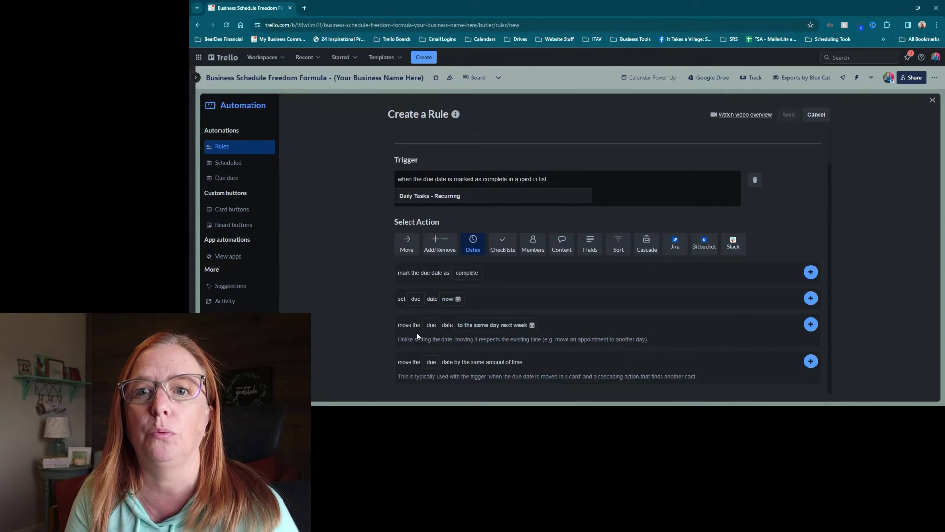
click(502, 327)
scroll(621, 310, down, 2)
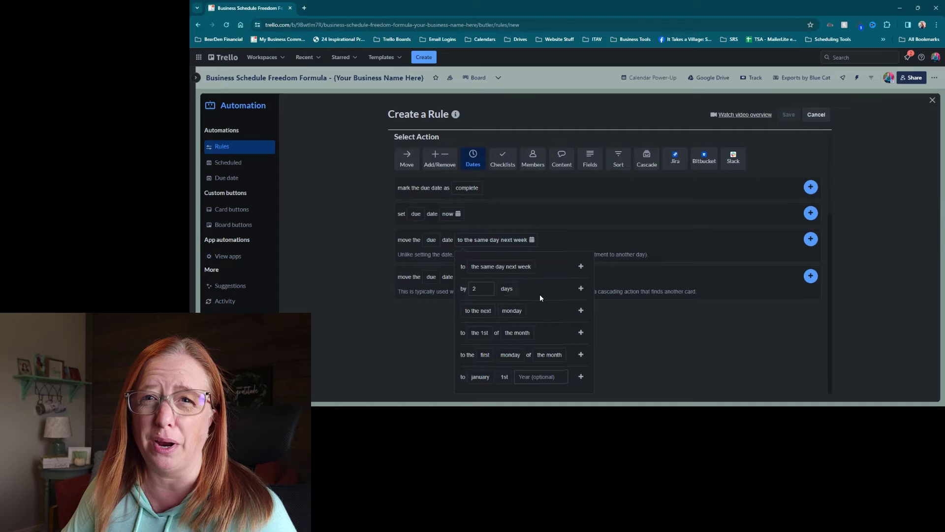
Step: Set the due-date move offset to 1 with days as the unit
click(507, 289)
click(512, 332)
click(472, 289)
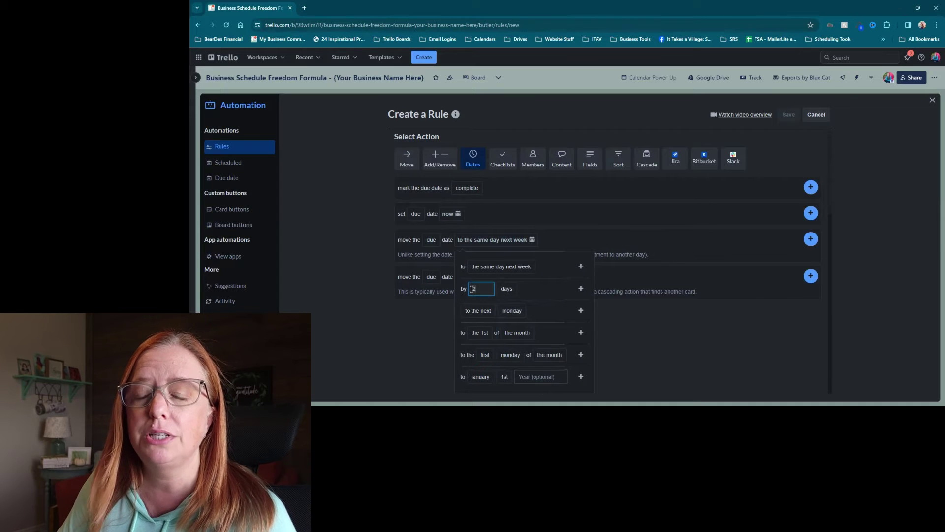
text(1)
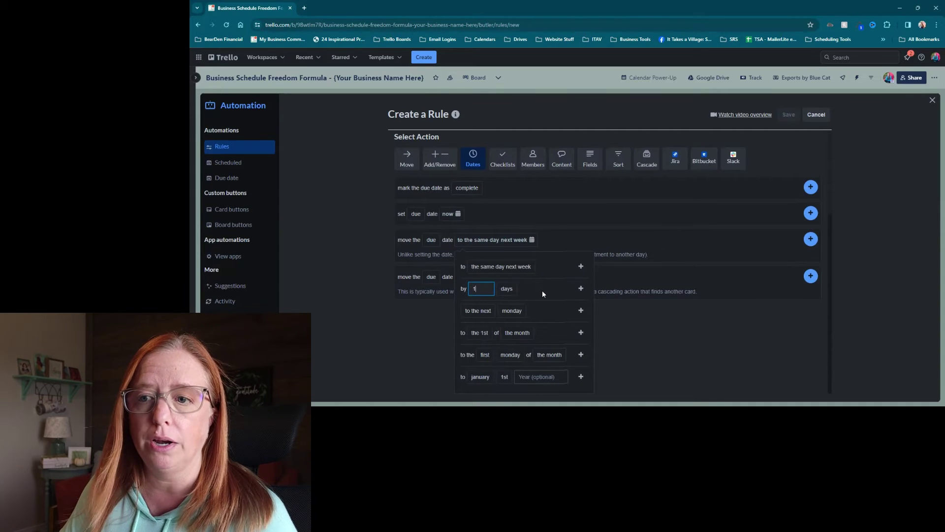
click(507, 290)
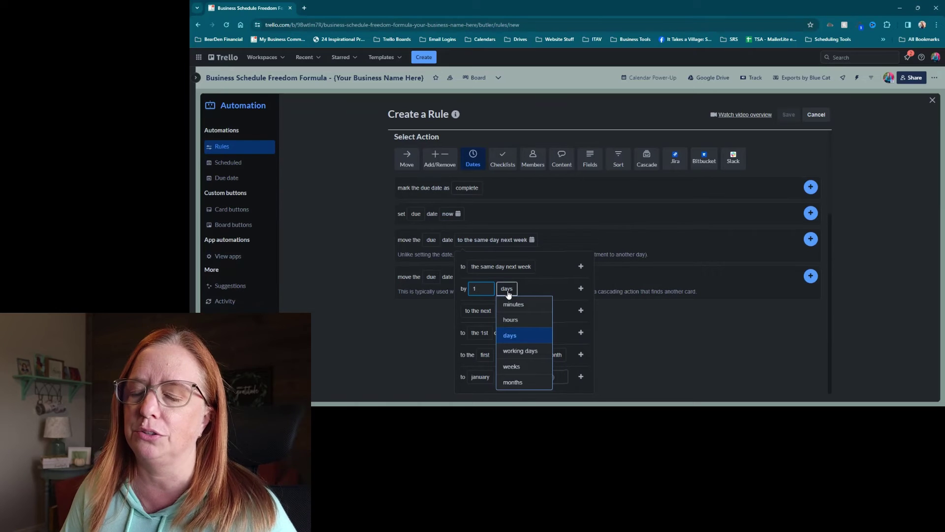
click(503, 293)
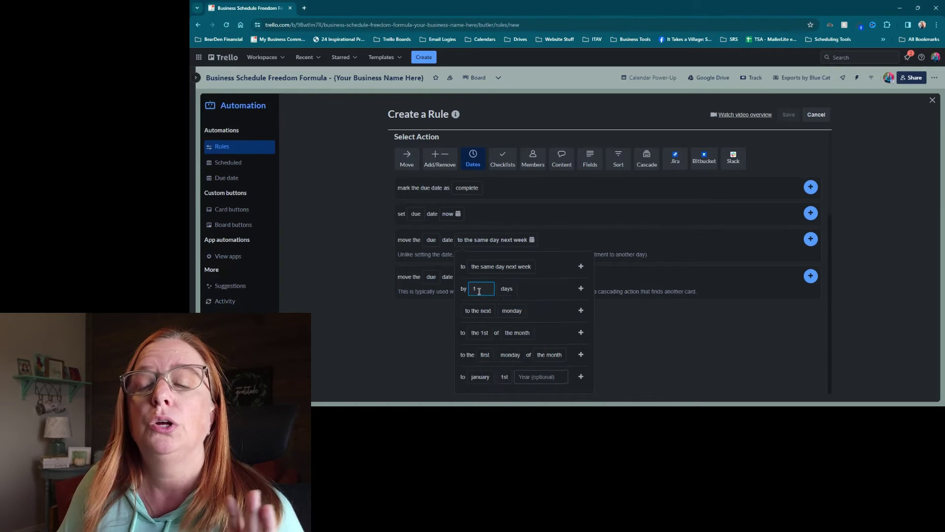
click(504, 294)
click(559, 283)
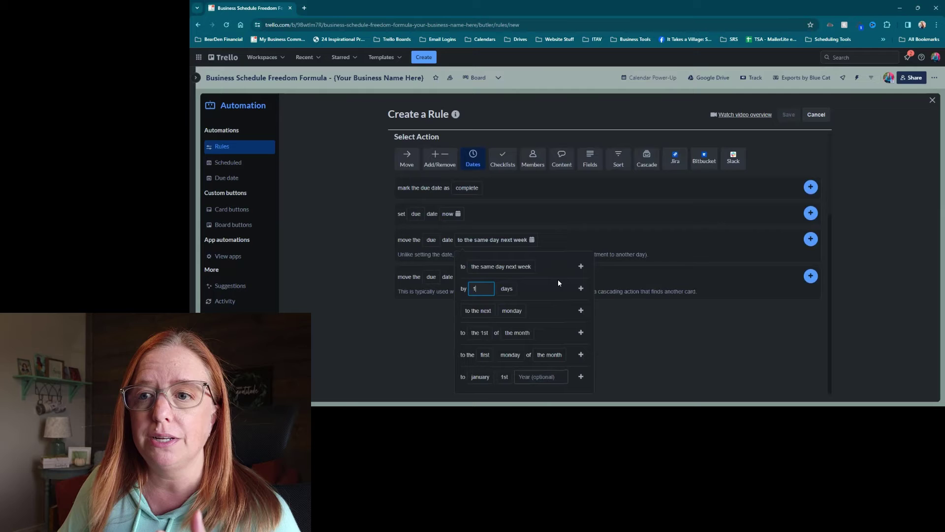
Step: Change the move-the-due-date target to tomorrow
click(510, 266)
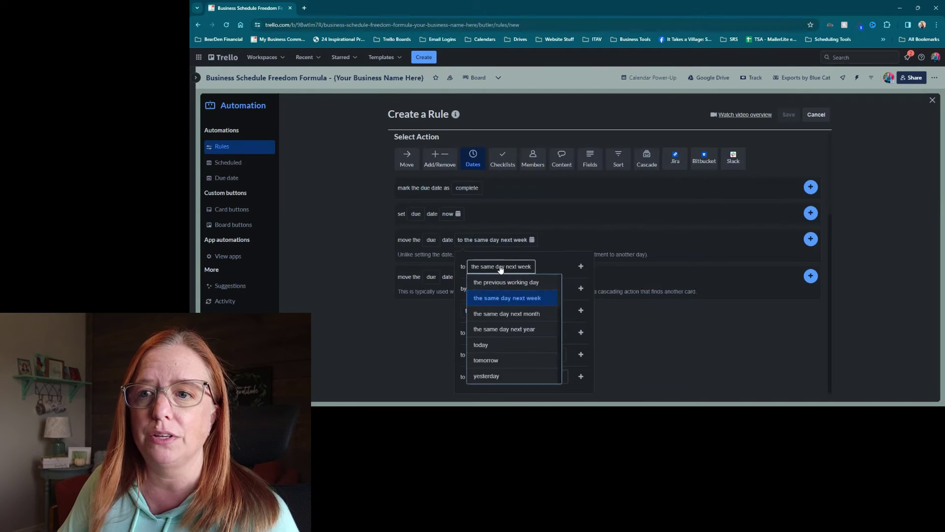
click(491, 361)
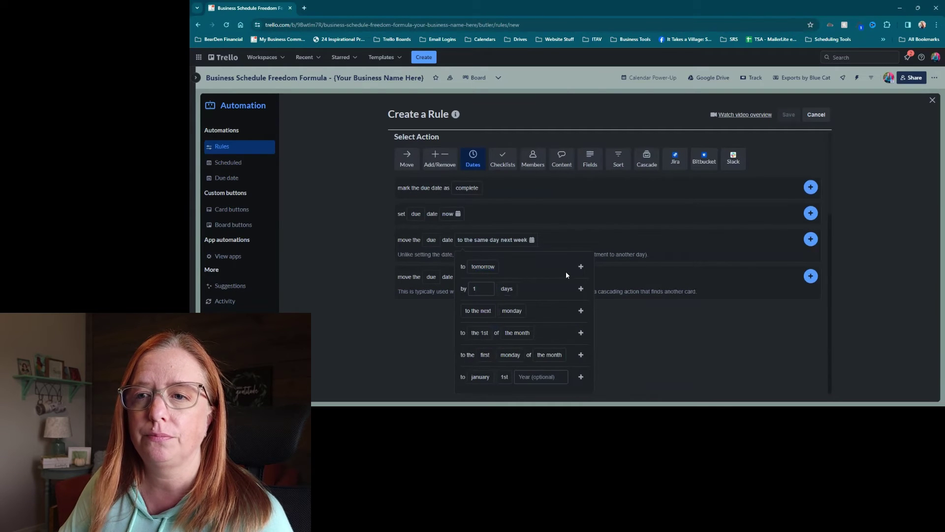
click(581, 269)
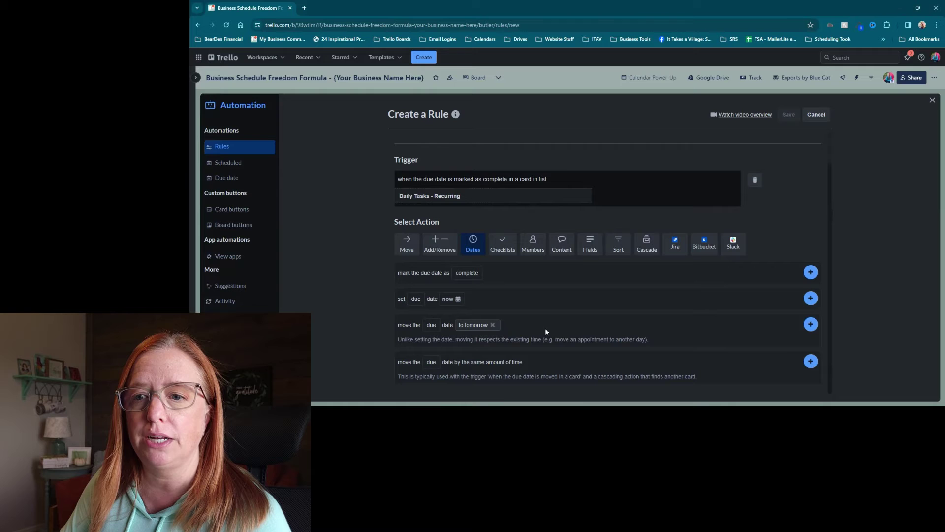
Step: Add the move-due-date-to-tomorrow action and save the rule
click(811, 325)
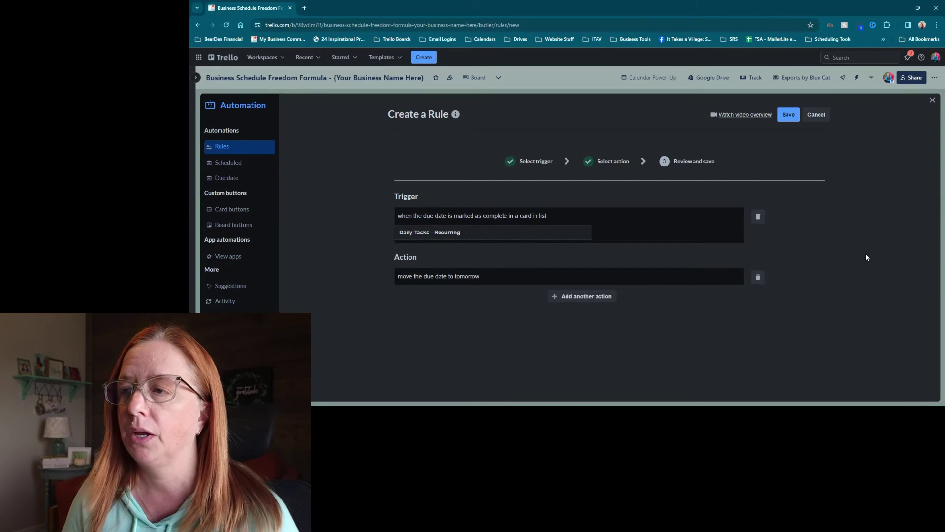
click(791, 117)
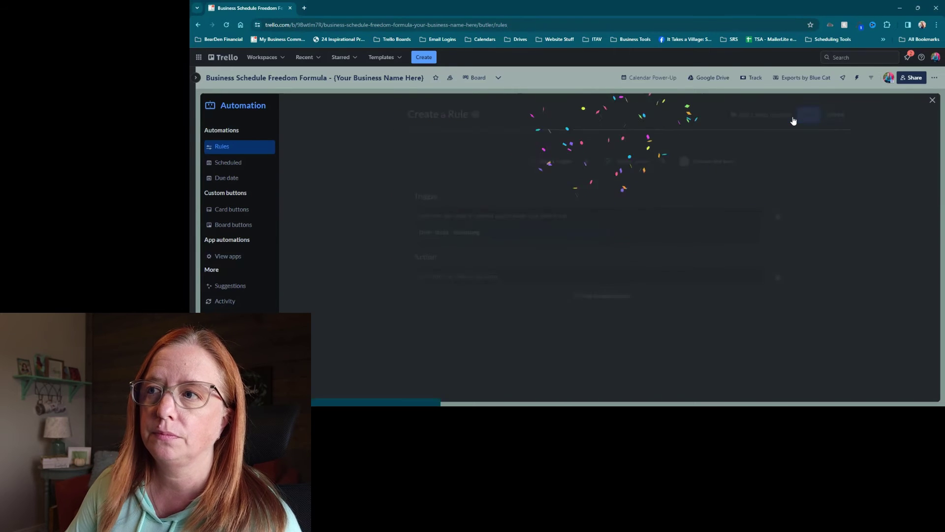
Step: Back on the board, set the IG Post card's due date reminder to At time of due date
click(932, 100)
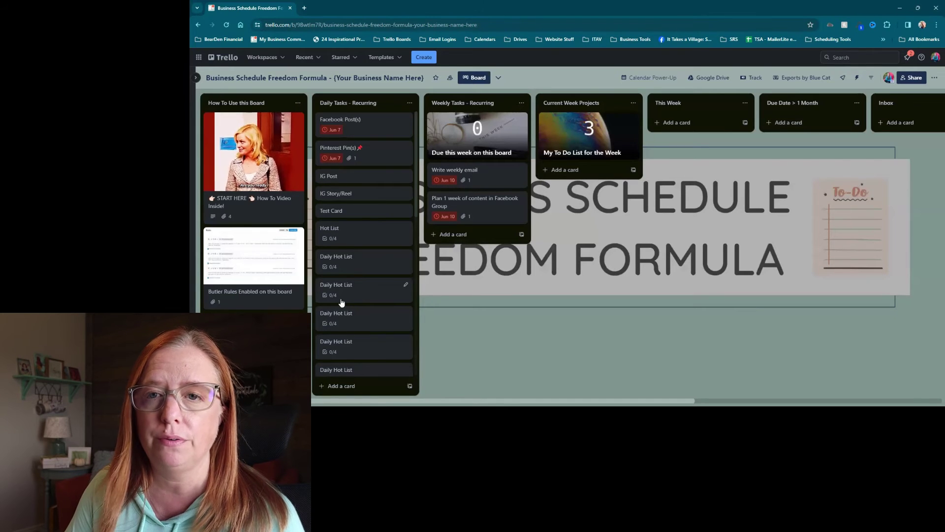
click(365, 178)
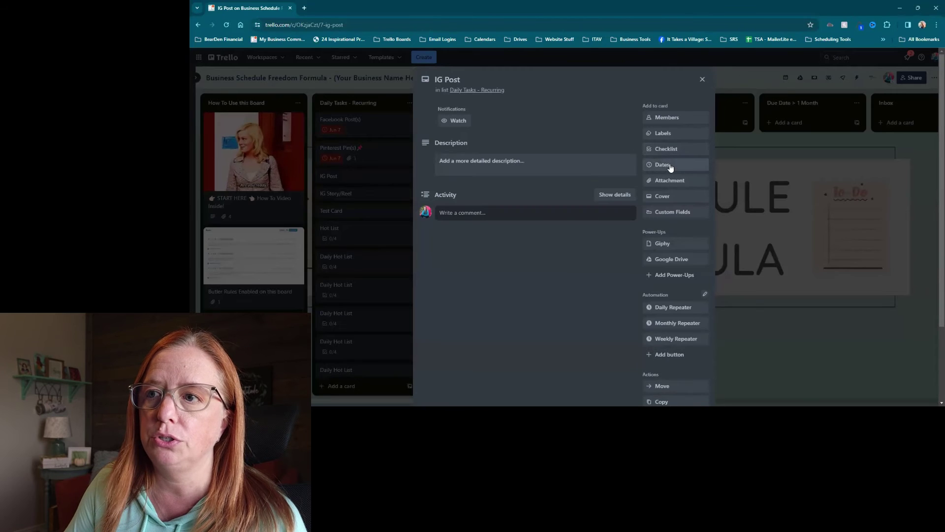
click(676, 165)
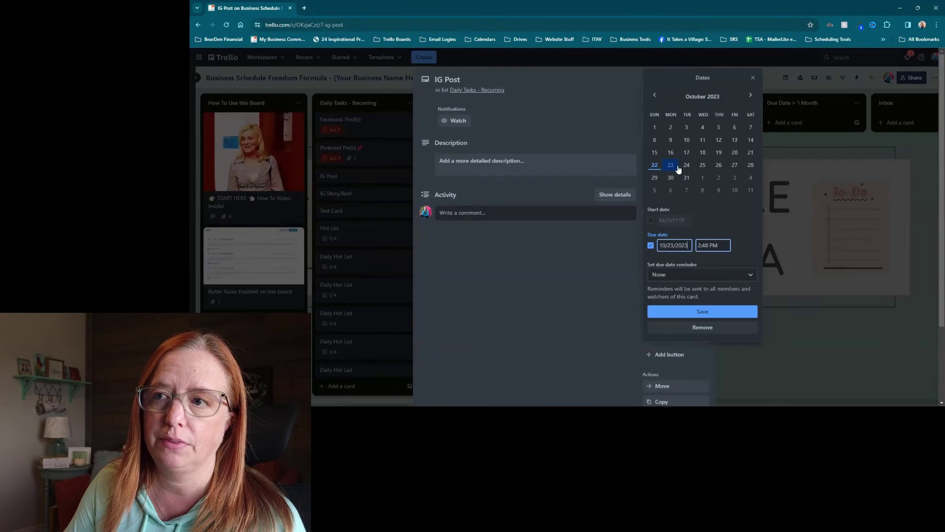
click(698, 279)
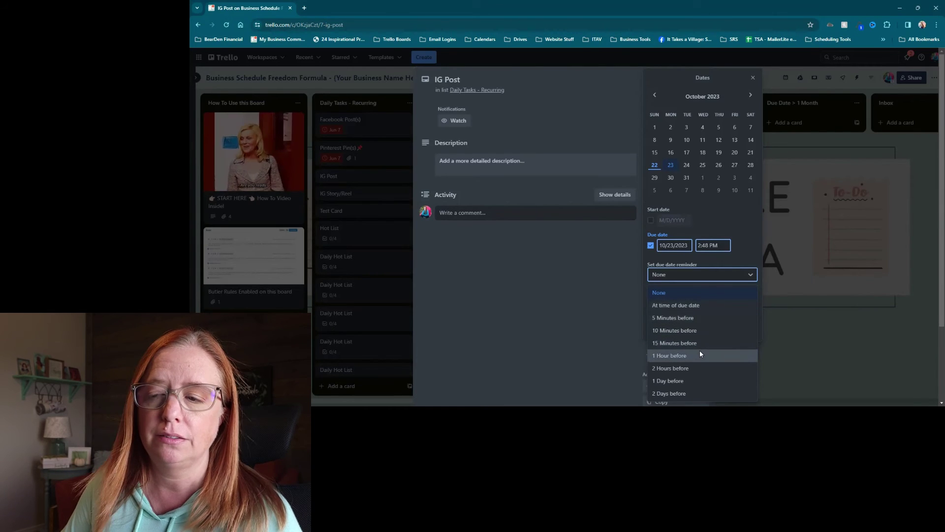
click(711, 305)
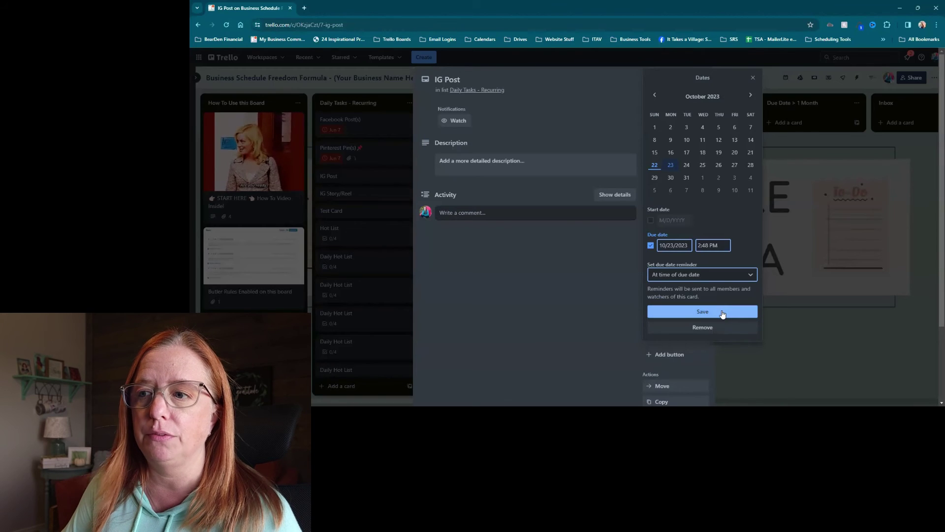